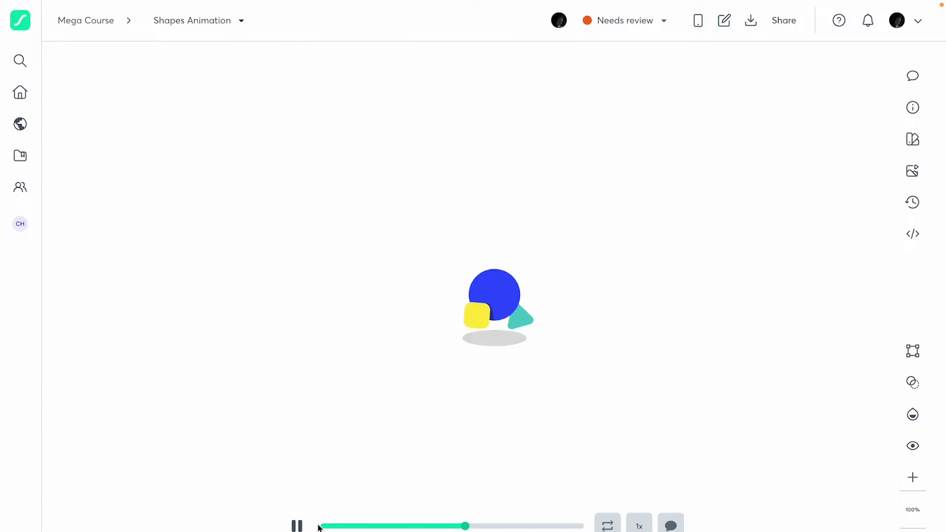
Pause the Shapes Animation preview, check its file info, and copy the Asset link from Handoff & Embed.
{"action": "left_click", "coordinate": [297, 526]}
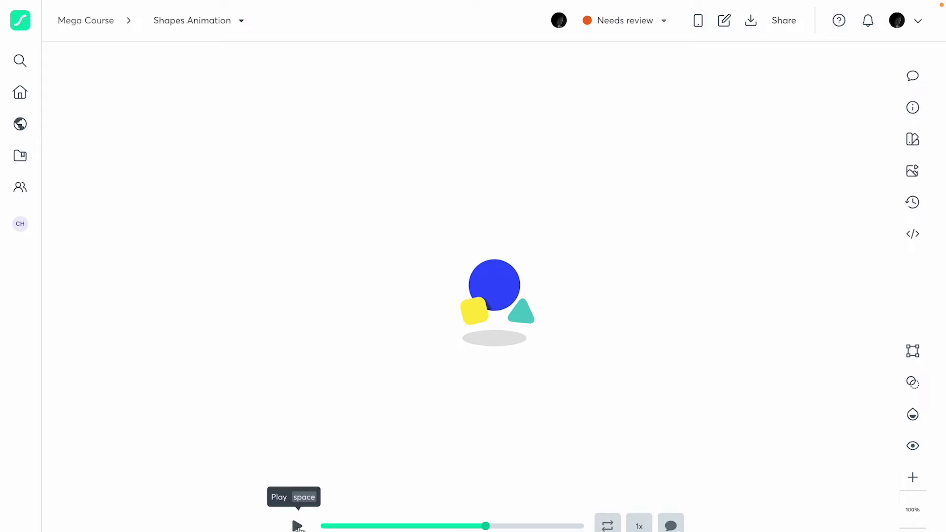
{"action": "left_click", "coordinate": [913, 108]}
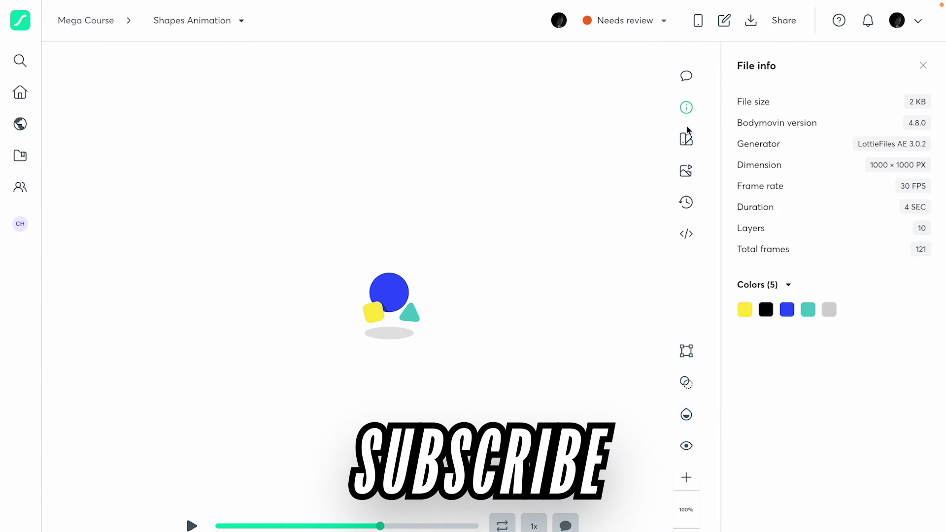
{"action": "left_click", "coordinate": [923, 66]}
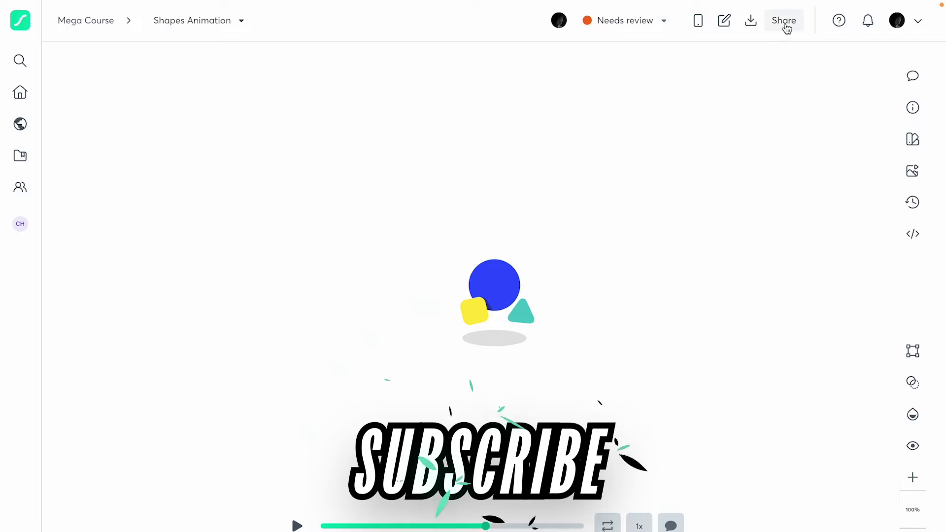
{"action": "left_click", "coordinate": [916, 237]}
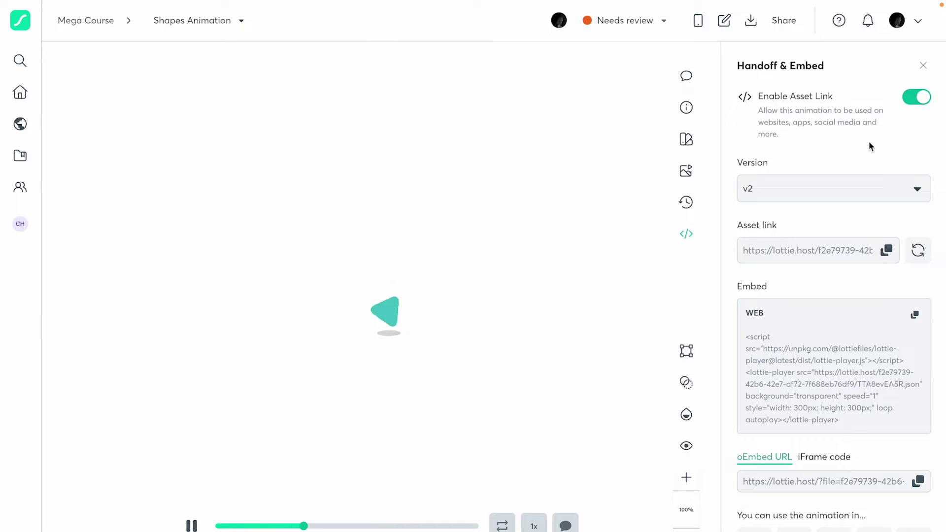
{"action": "left_click", "coordinate": [888, 253]}
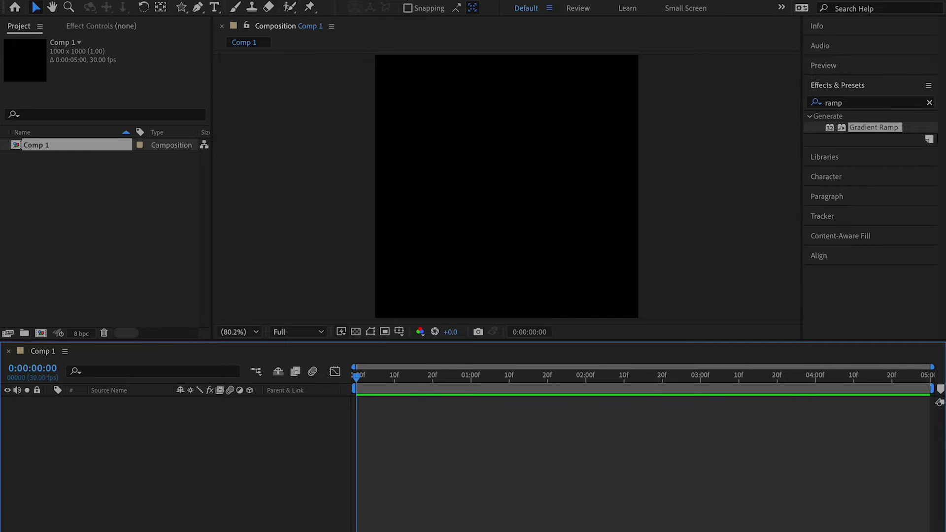
{"action": "mouse_move", "coordinate": [507, 55]}
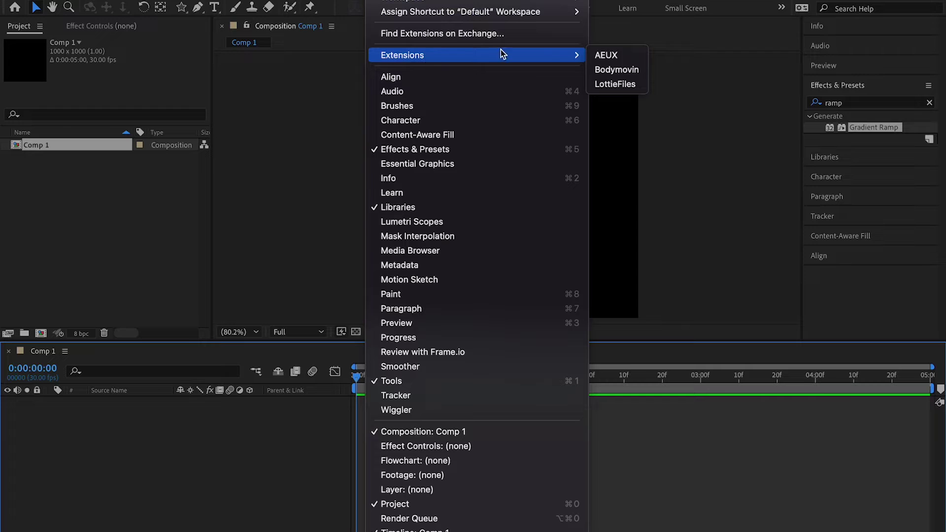
{"action": "left_click", "coordinate": [637, 72]}
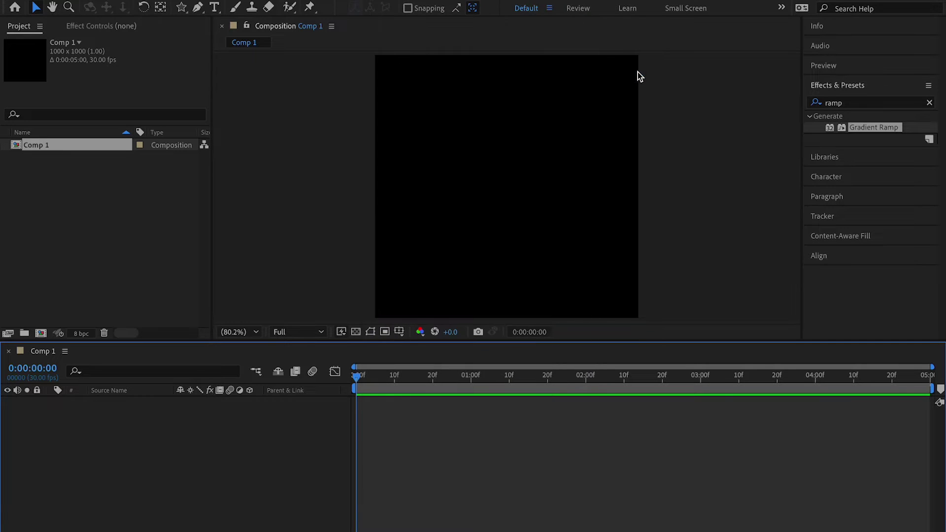
Paste the copied lottie.host URL into Bodymovin's Import Lottie Animation panel and import it.
{"action": "left_click_drag", "start_coordinate": [560, 35], "coordinate": [559, 51]}
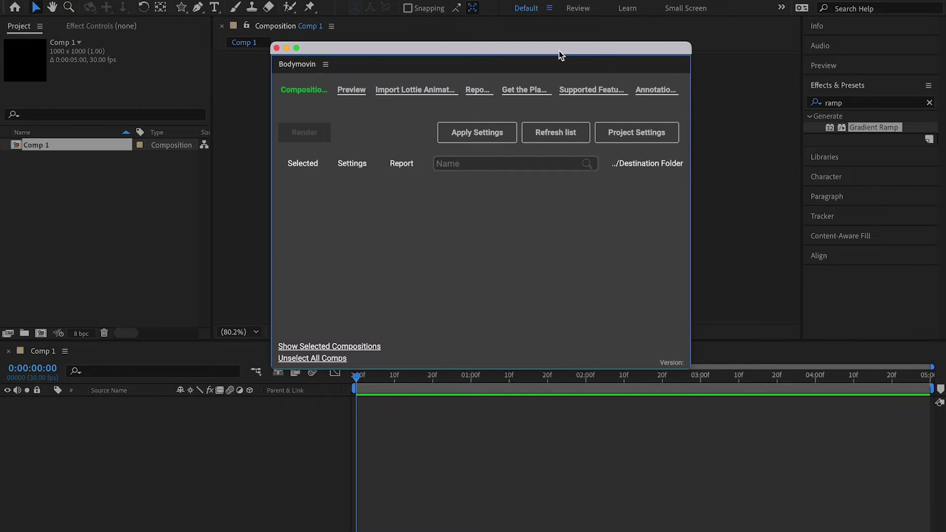
{"action": "left_click", "coordinate": [427, 94]}
{"action": "left_click", "coordinate": [395, 142]}
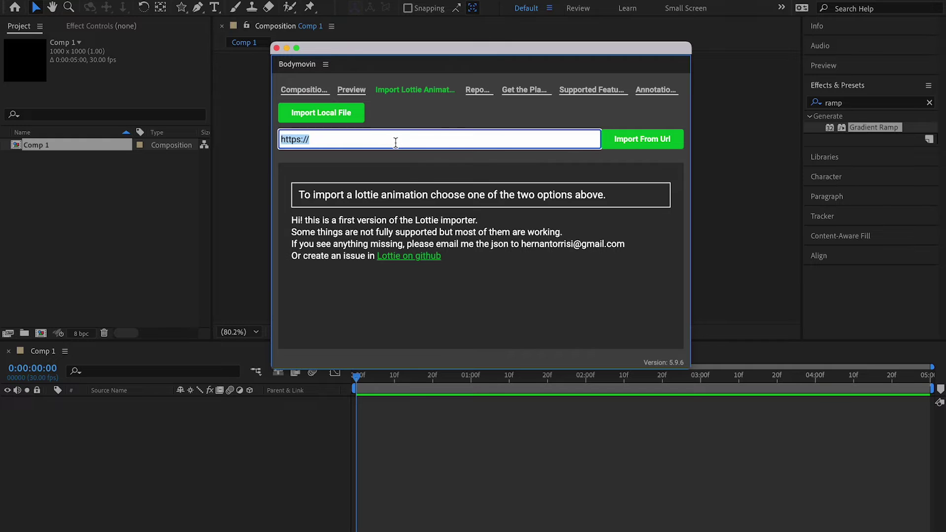
{"action": "key", "text": "ctrl+v"}
{"action": "left_click", "coordinate": [635, 144]}
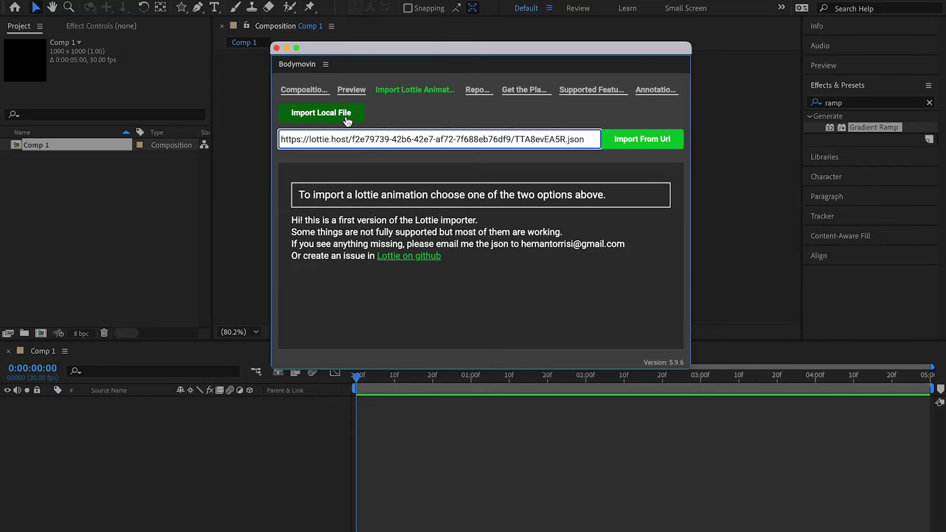
{"action": "left_click", "coordinate": [641, 141]}
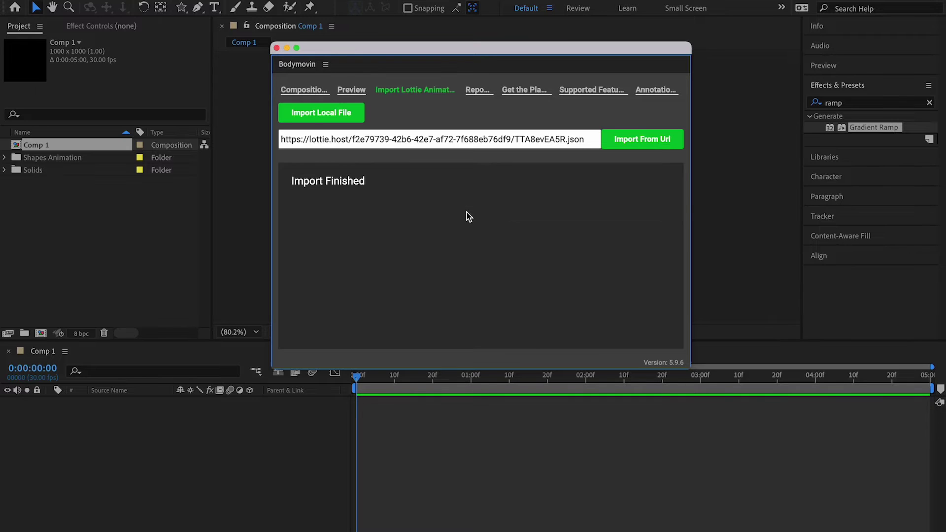
Close Bodymovin and open the Shapes Animation composition from its project folder.
{"action": "left_click", "coordinate": [277, 48]}
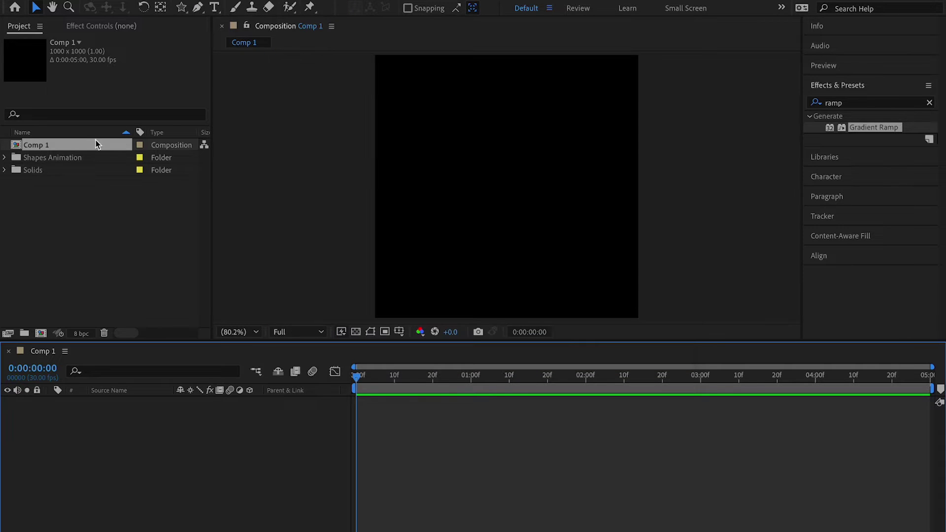
{"action": "left_click_drag", "start_coordinate": [46, 146], "coordinate": [215, 356]}
{"action": "left_click", "coordinate": [5, 159]}
{"action": "double_click", "coordinate": [58, 170]}
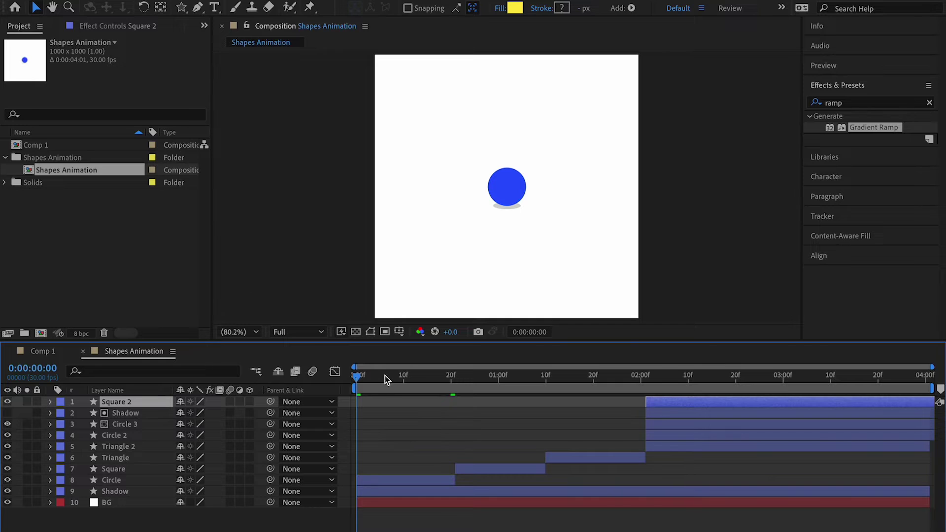
Scrub the timeline and play a preview of the ten-layer shape animation.
{"action": "left_click_drag", "start_coordinate": [385, 375], "coordinate": [788, 376]}
{"action": "left_click", "coordinate": [627, 529]}
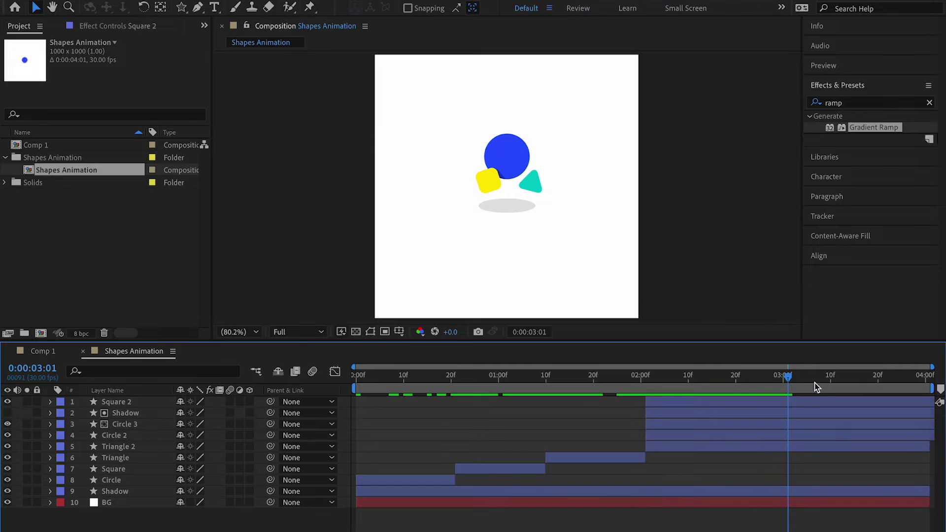
{"action": "key", "text": "space"}
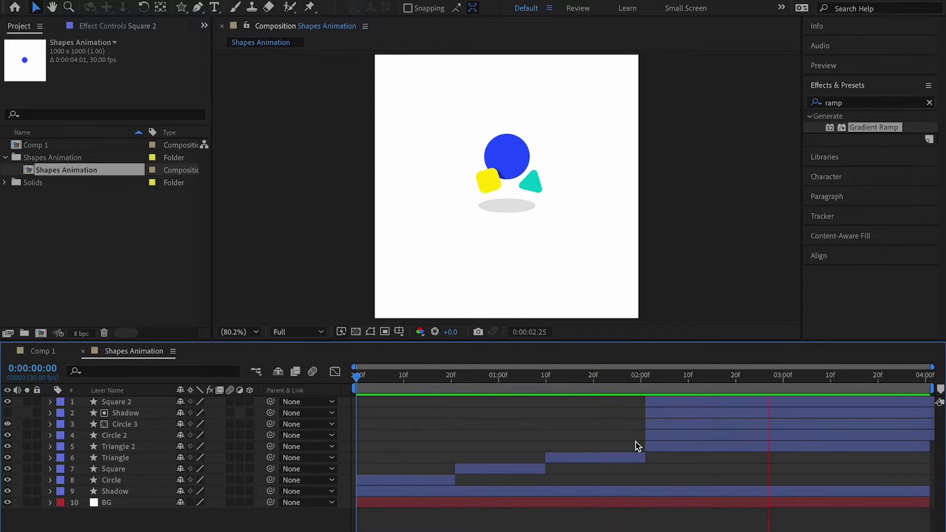
{"action": "key", "text": "space"}
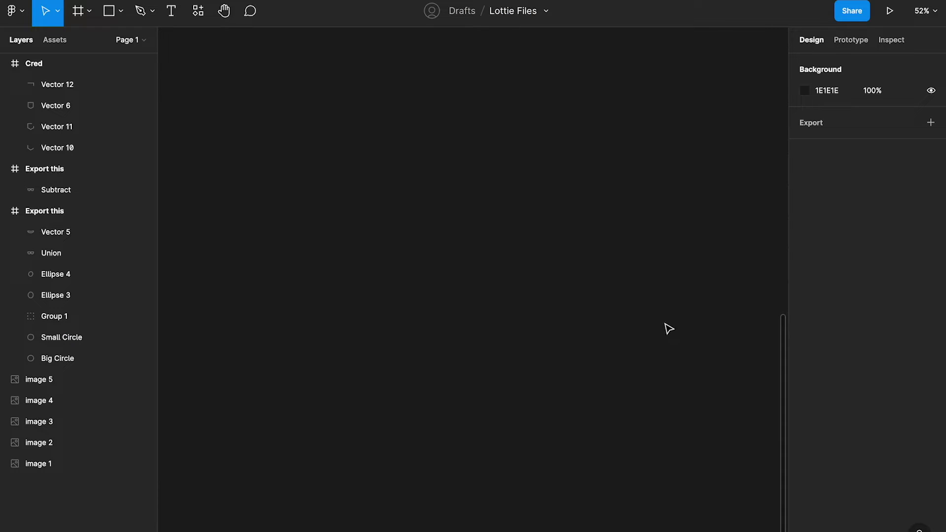
Search Figma's plugins for lottie and run the LottieFiles plugin.
{"action": "left_click", "coordinate": [198, 11]}
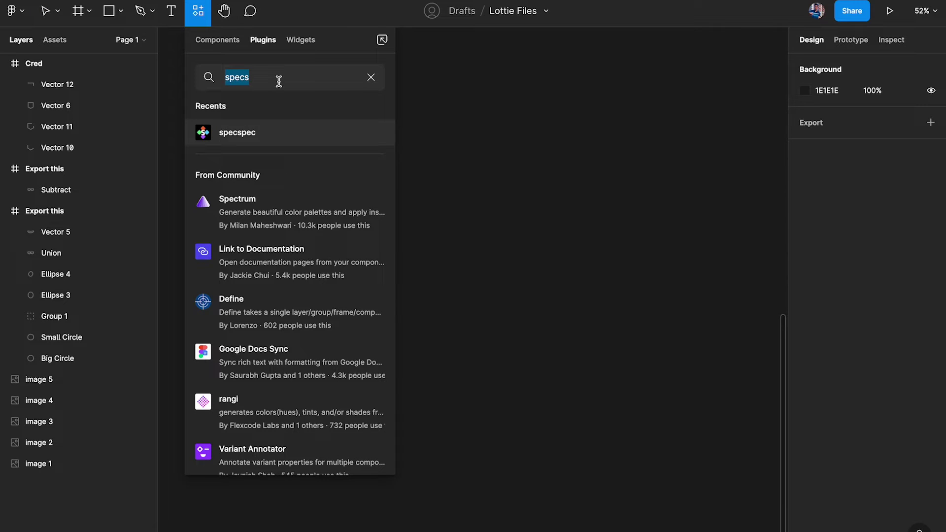
{"action": "key", "text": "BackSpace"}
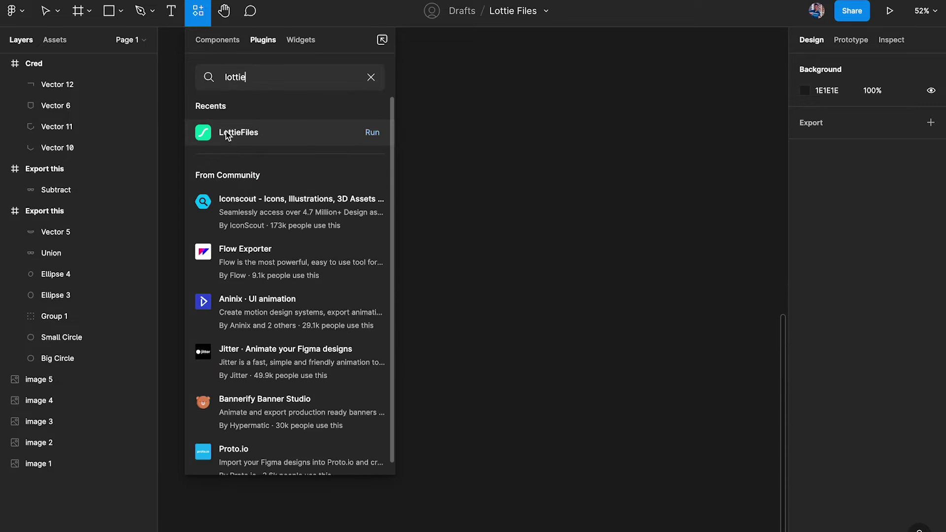
{"action": "left_click", "coordinate": [377, 135]}
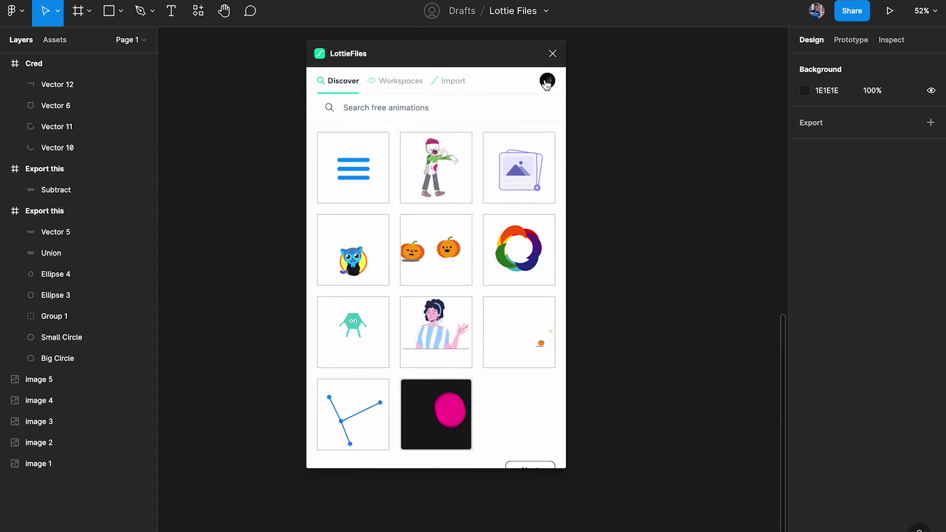
Browse the workspace's Mega Course project and open the Cred animation.
{"action": "left_click", "coordinate": [394, 80]}
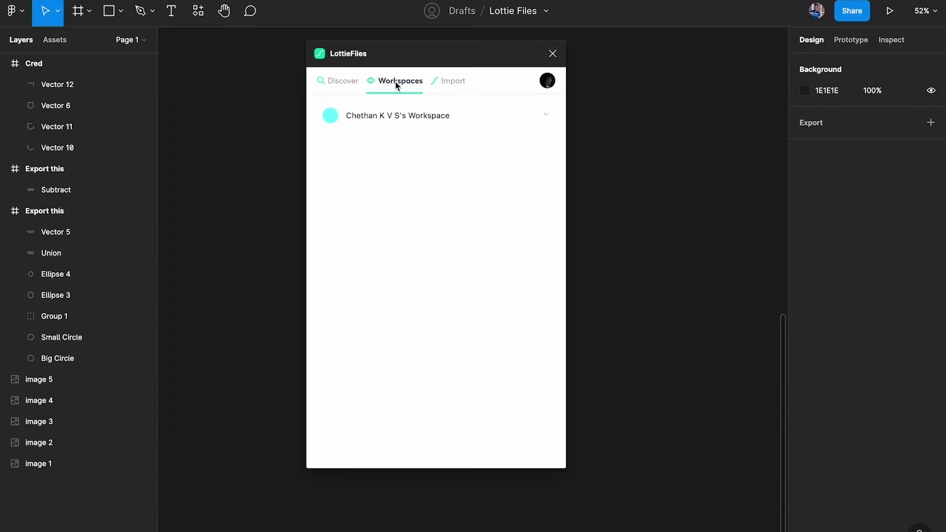
{"action": "left_click", "coordinate": [544, 114]}
{"action": "left_click", "coordinate": [390, 186]}
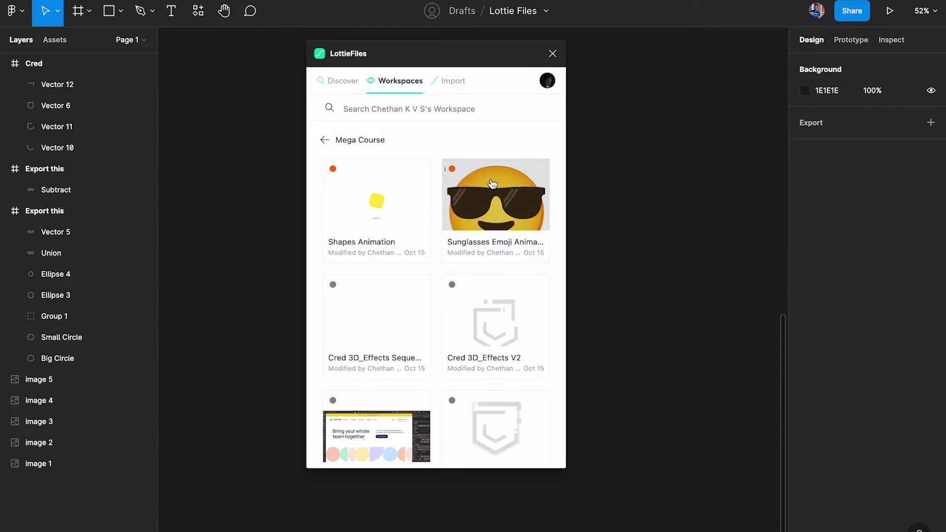
{"action": "scroll", "coordinate": [417, 273], "scroll_direction": "down", "scroll_amount": 1}
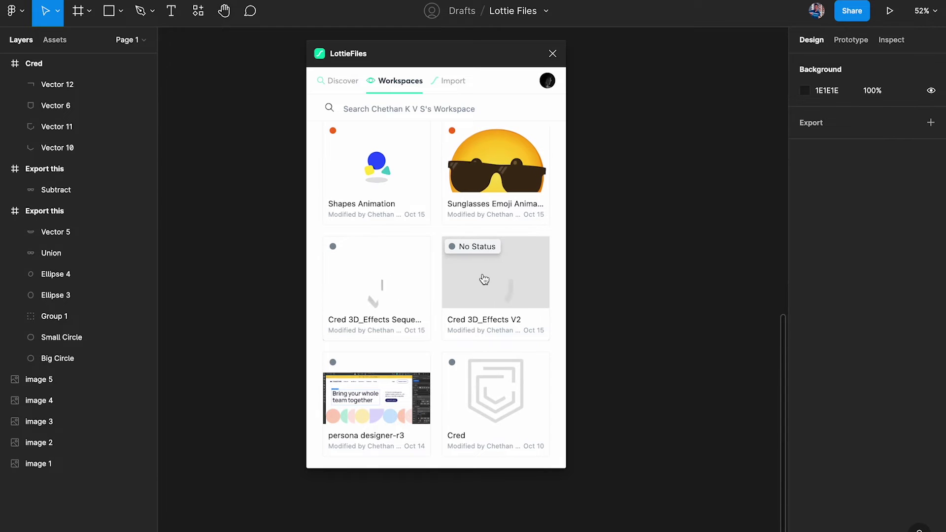
{"action": "scroll", "coordinate": [484, 279], "scroll_direction": "down", "scroll_amount": 2}
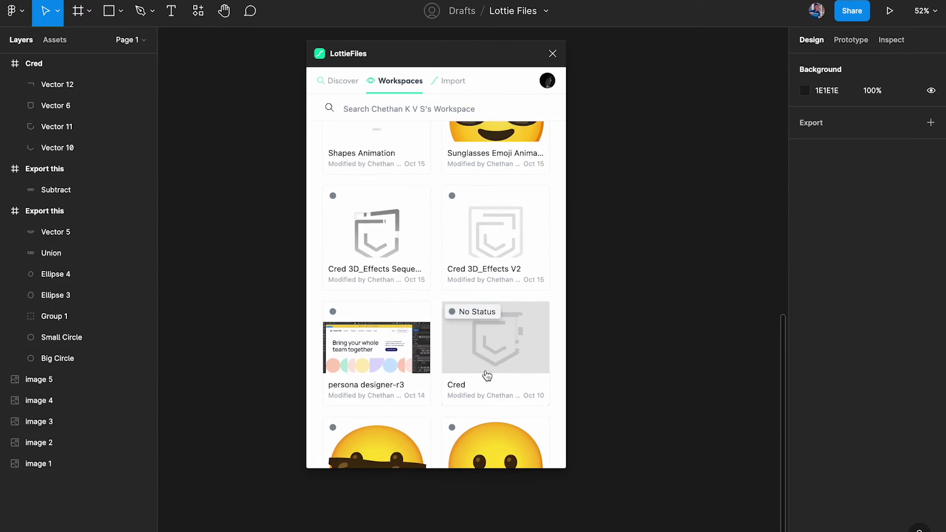
{"action": "left_click", "coordinate": [498, 325]}
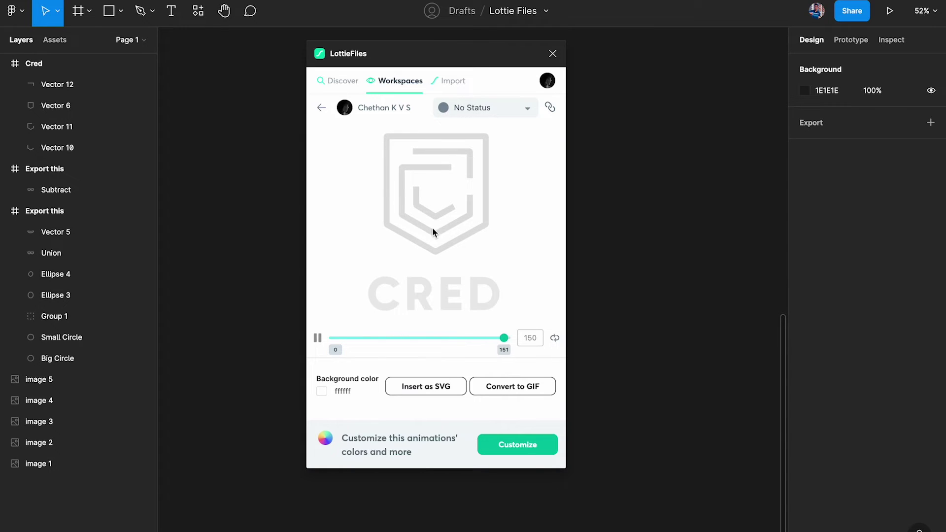
Open the Cred 3D_Effects V2 animation, pause it, and leave its review status at No Status.
{"action": "left_click", "coordinate": [319, 110]}
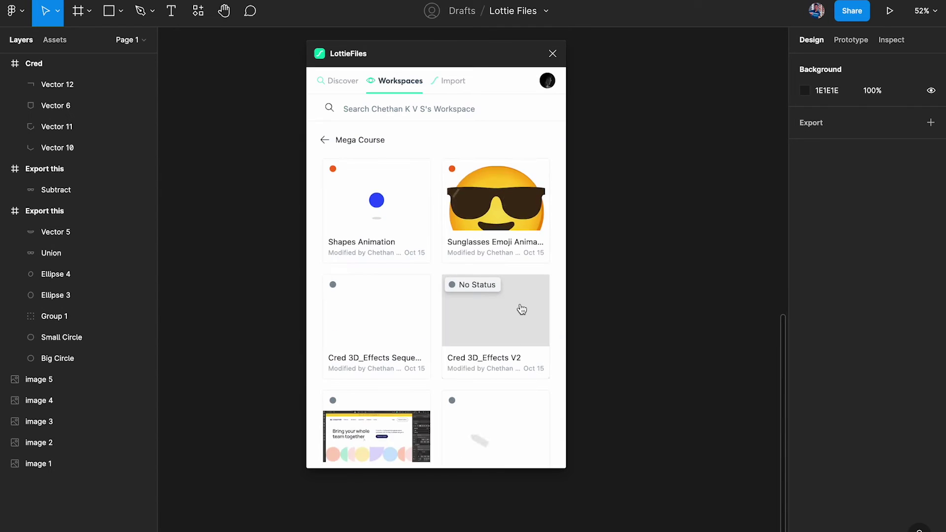
{"action": "scroll", "coordinate": [522, 310], "scroll_direction": "down", "scroll_amount": 3}
{"action": "scroll", "coordinate": [498, 290], "scroll_direction": "up", "scroll_amount": 2}
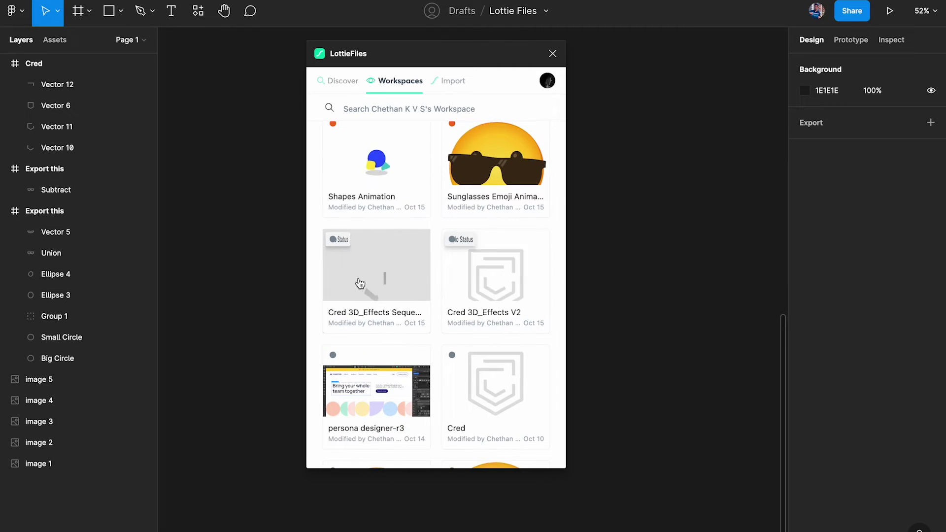
{"action": "left_click", "coordinate": [485, 275]}
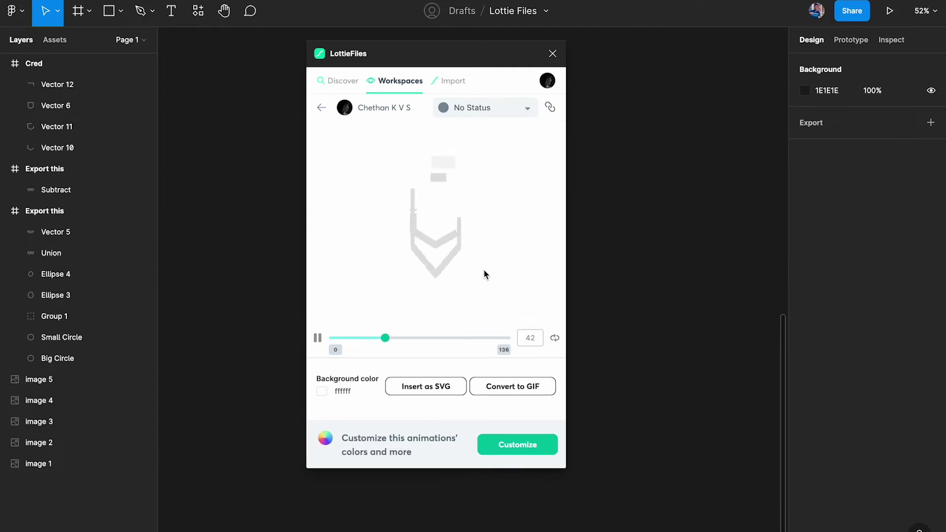
{"action": "left_click", "coordinate": [481, 338]}
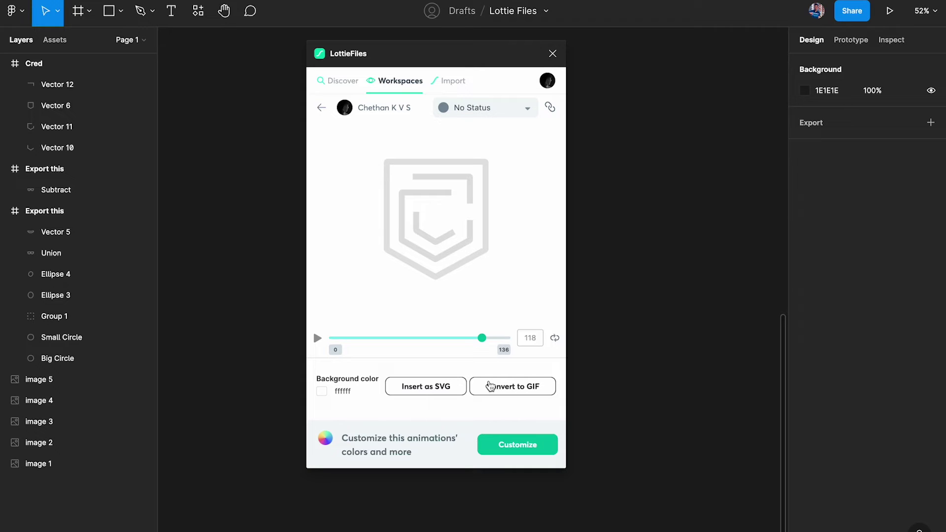
{"action": "left_click", "coordinate": [506, 112]}
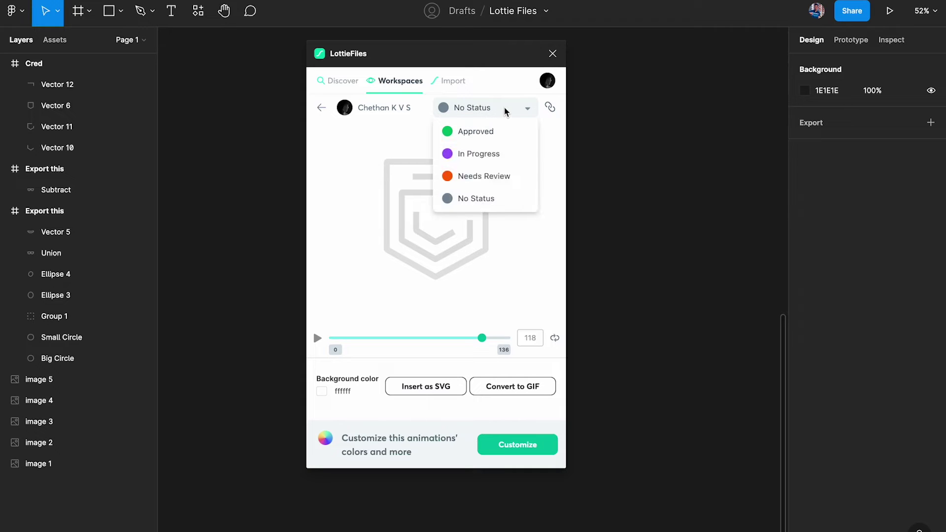
{"action": "left_click", "coordinate": [505, 112]}
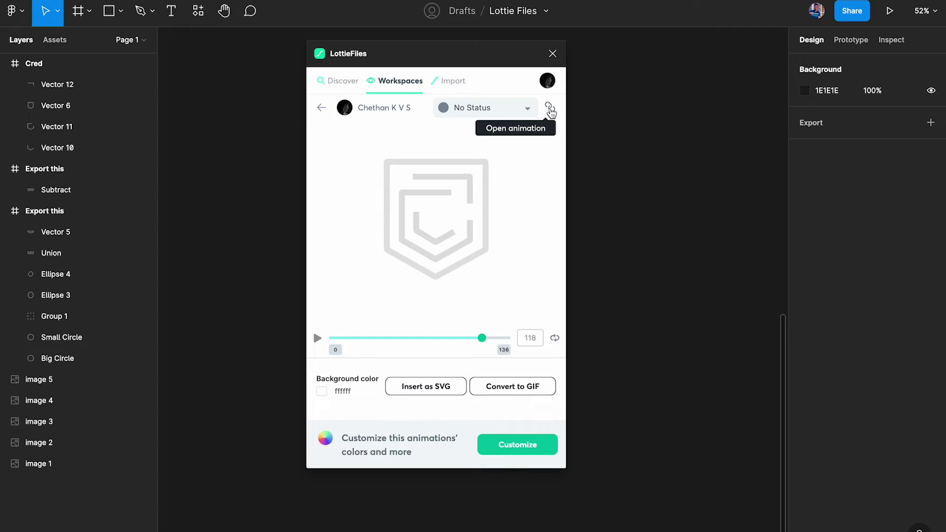
Import the local Cred 3D_Effects Sequence.json file into the plugin preview.
{"action": "left_click", "coordinate": [454, 83]}
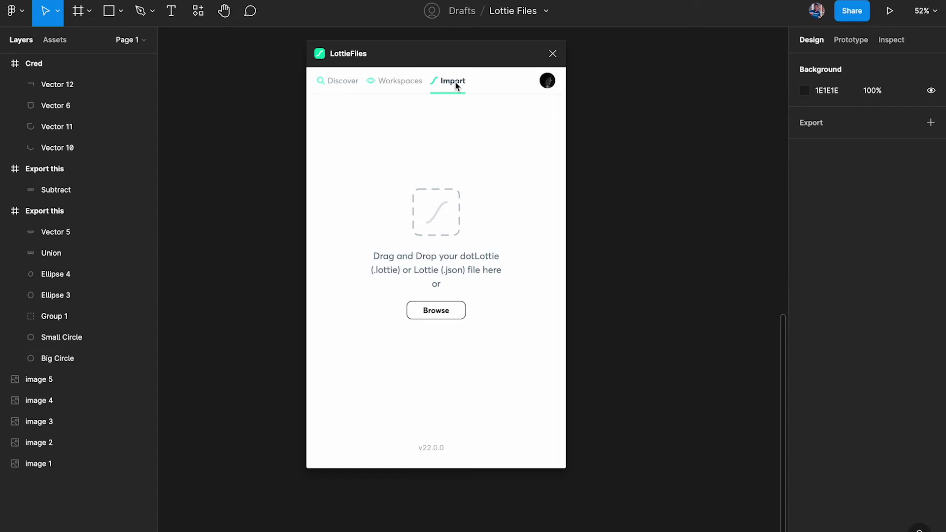
{"action": "left_click", "coordinate": [439, 313]}
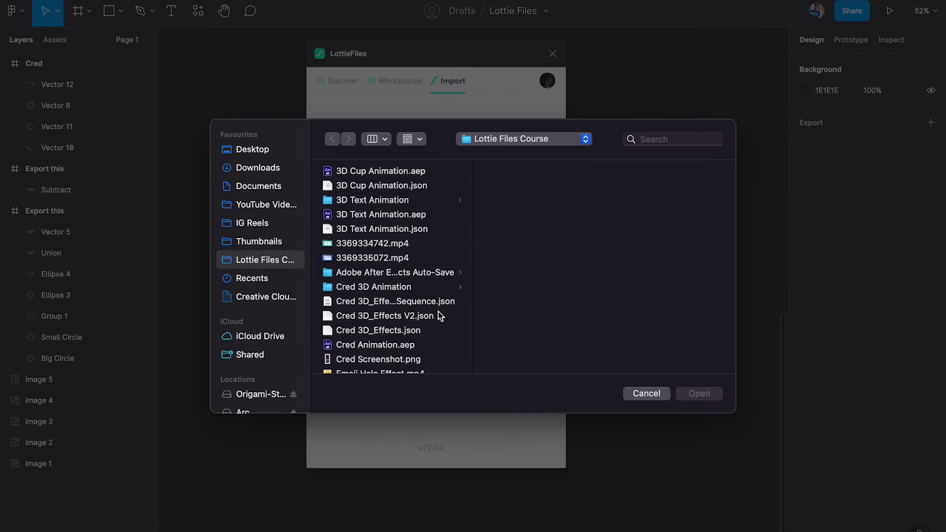
{"action": "scroll", "coordinate": [383, 295], "scroll_direction": "down", "scroll_amount": 5}
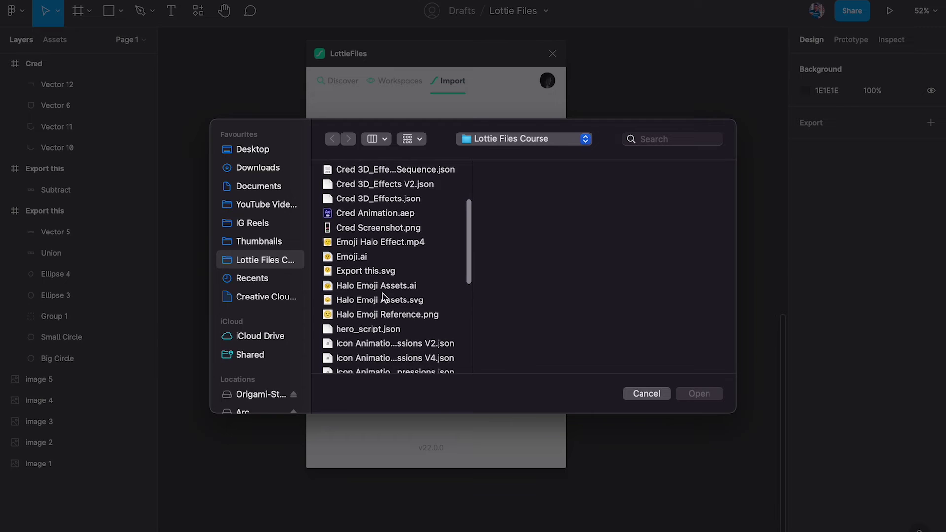
{"action": "left_click", "coordinate": [405, 188]}
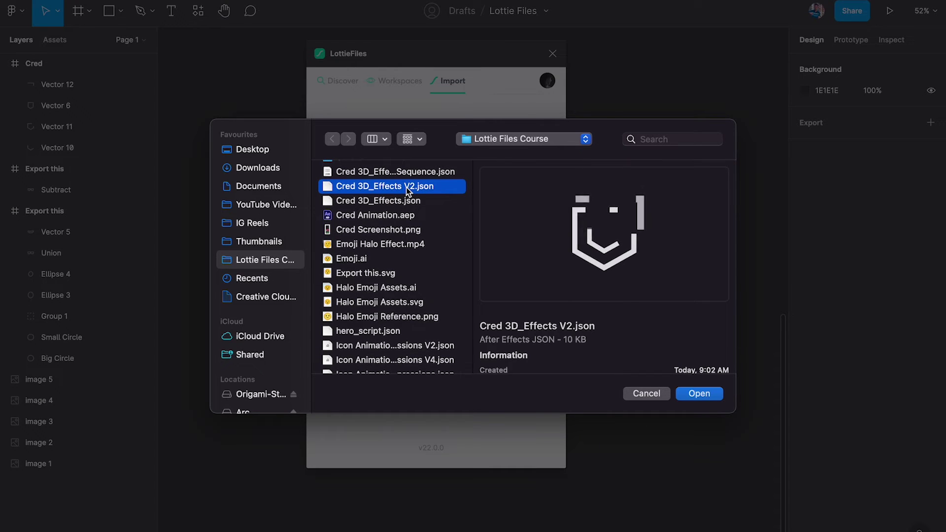
{"action": "scroll", "coordinate": [407, 197], "scroll_direction": "up", "scroll_amount": 3}
{"action": "left_click", "coordinate": [406, 218]}
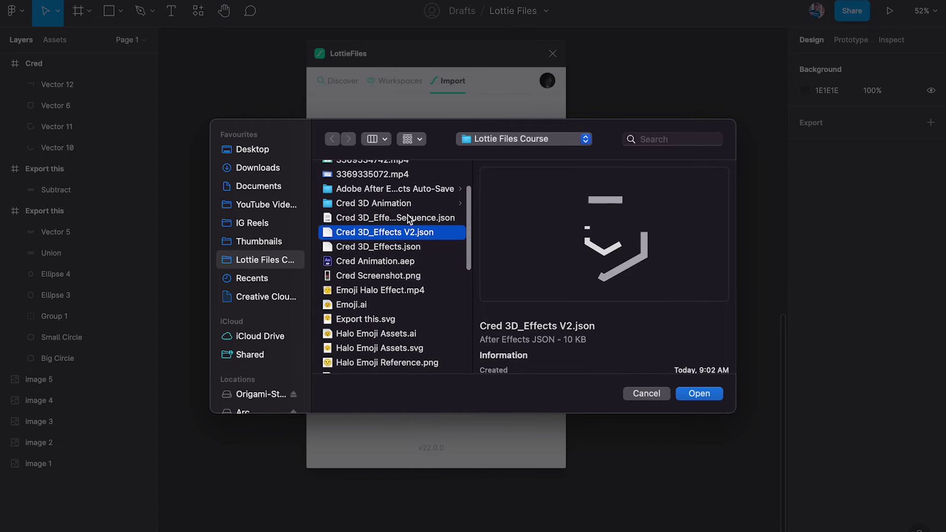
{"action": "left_click", "coordinate": [710, 400]}
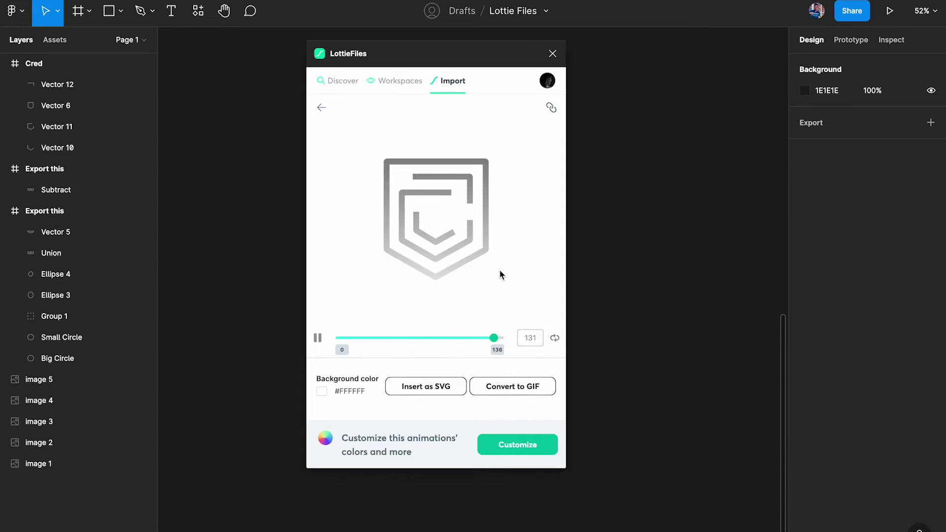
Convert the shield animation to a GIF and add it to the canvas.
{"action": "left_click", "coordinate": [518, 389]}
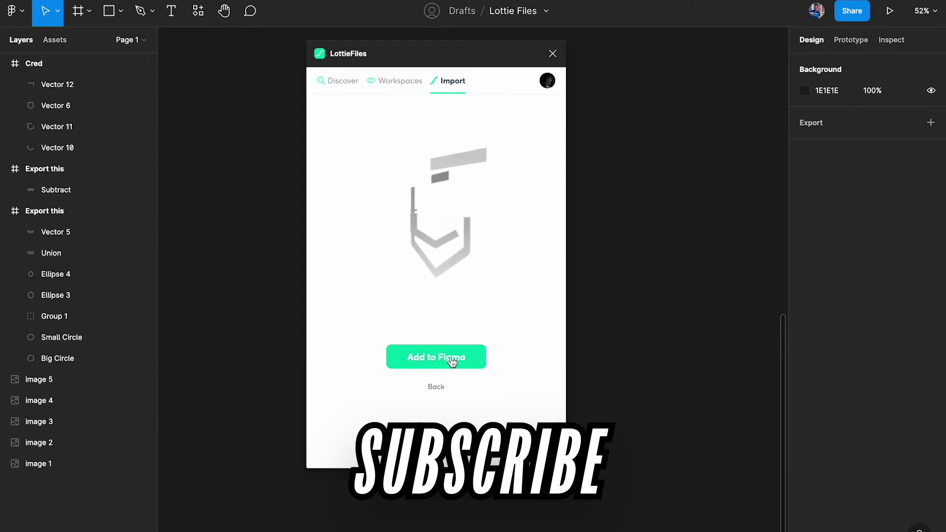
{"action": "left_click", "coordinate": [452, 362]}
{"action": "left_click_drag", "start_coordinate": [480, 54], "coordinate": [248, 93]}
Inspect the 300 × 300 square's GIF fill, scrubbing to a later frame and back to the first.
{"action": "left_click", "coordinate": [486, 263]}
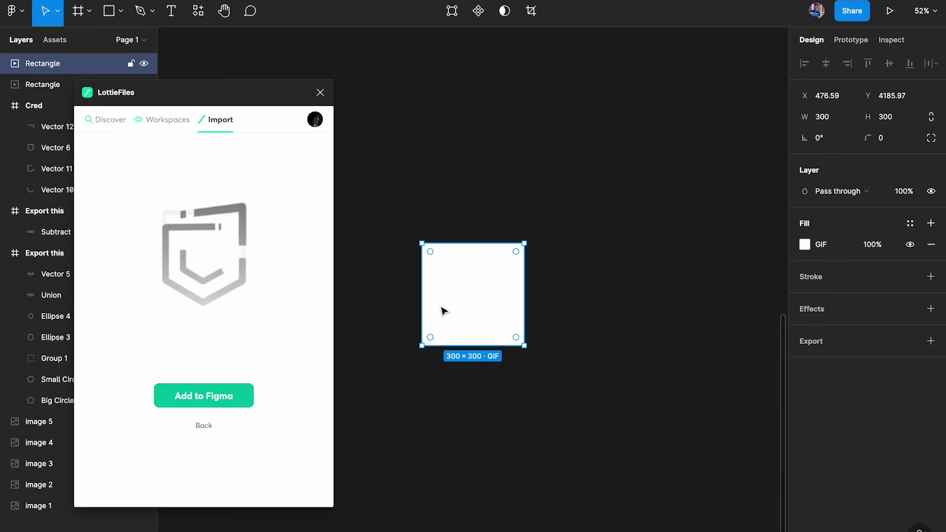
{"action": "left_click", "coordinate": [805, 245]}
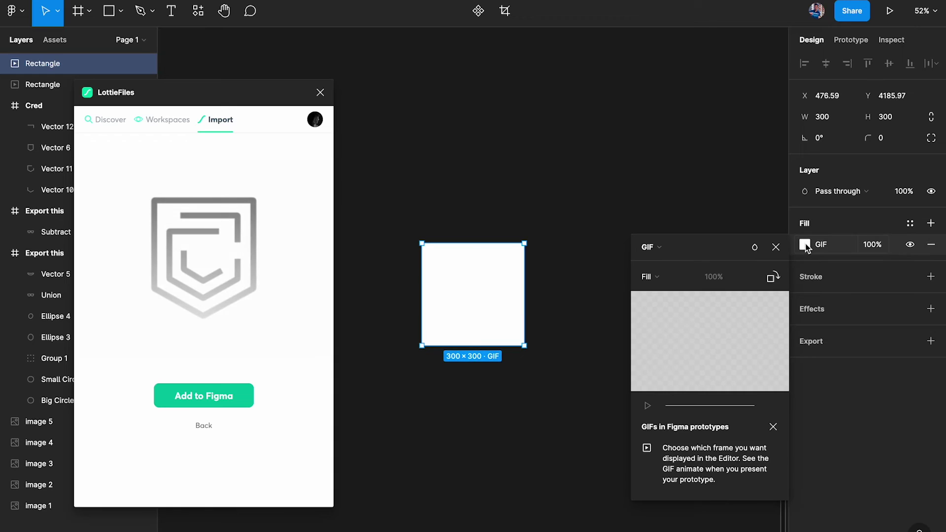
{"action": "left_click_drag", "start_coordinate": [669, 407], "coordinate": [715, 403]}
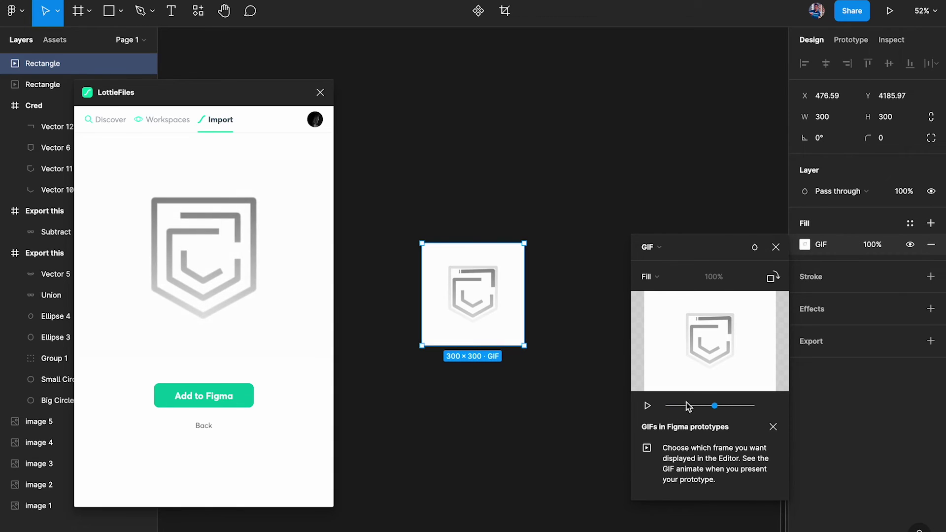
{"action": "left_click_drag", "start_coordinate": [716, 408], "coordinate": [615, 422]}
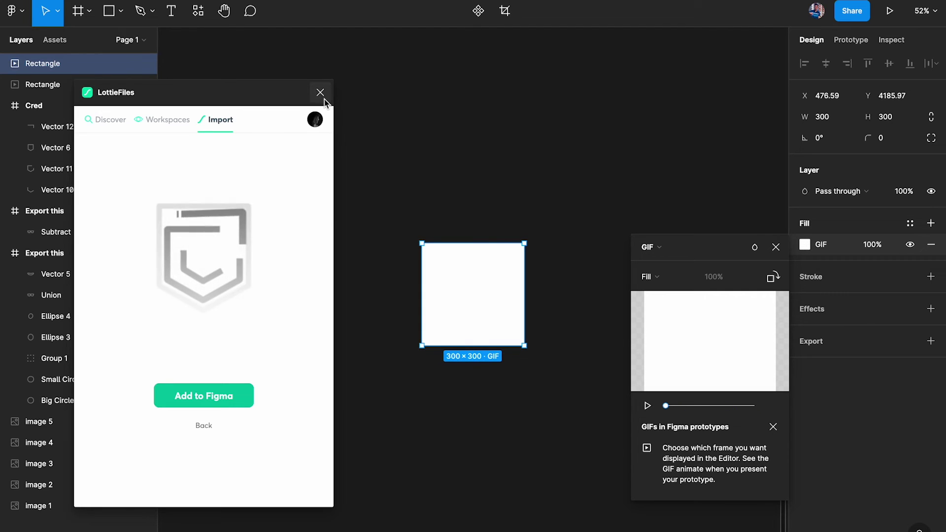
{"action": "left_click_drag", "start_coordinate": [228, 102], "coordinate": [280, 98]}
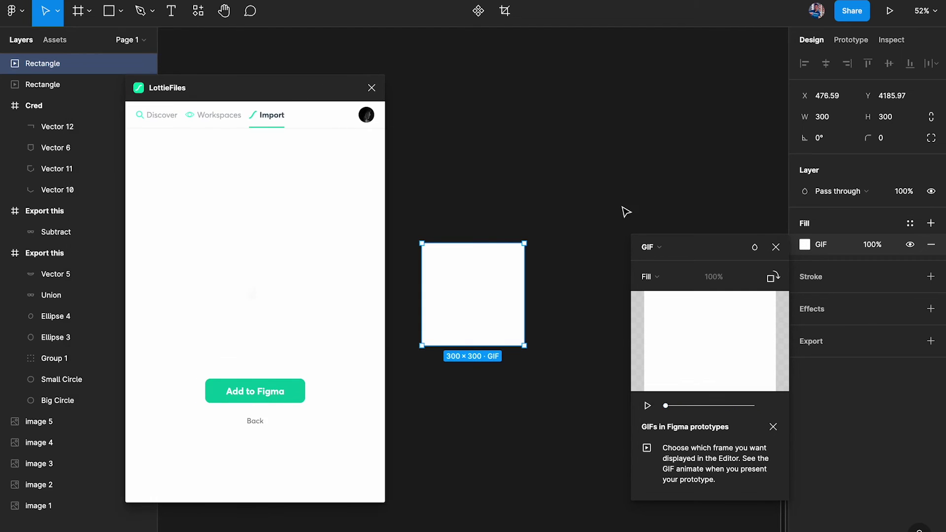
Set the LottieFiles animation background colour to black (#000000).
{"action": "left_click", "coordinate": [777, 245]}
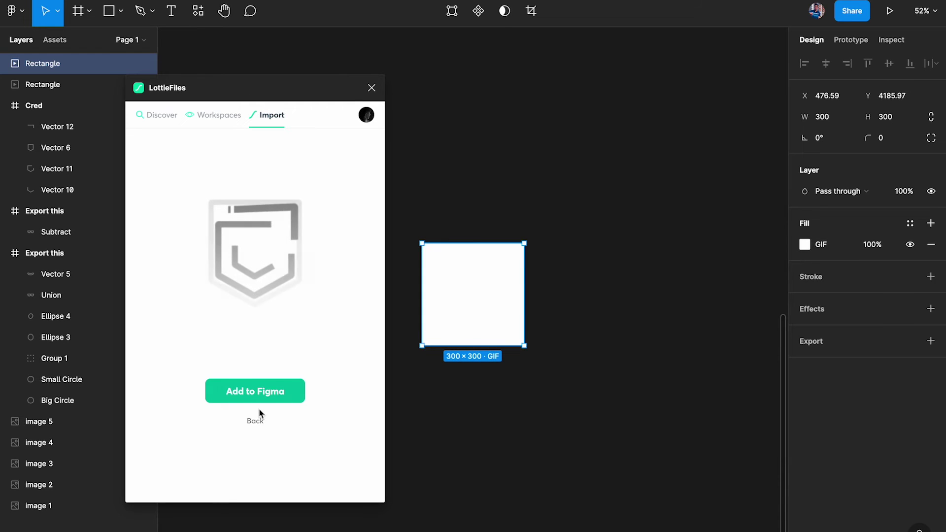
{"action": "left_click", "coordinate": [255, 422]}
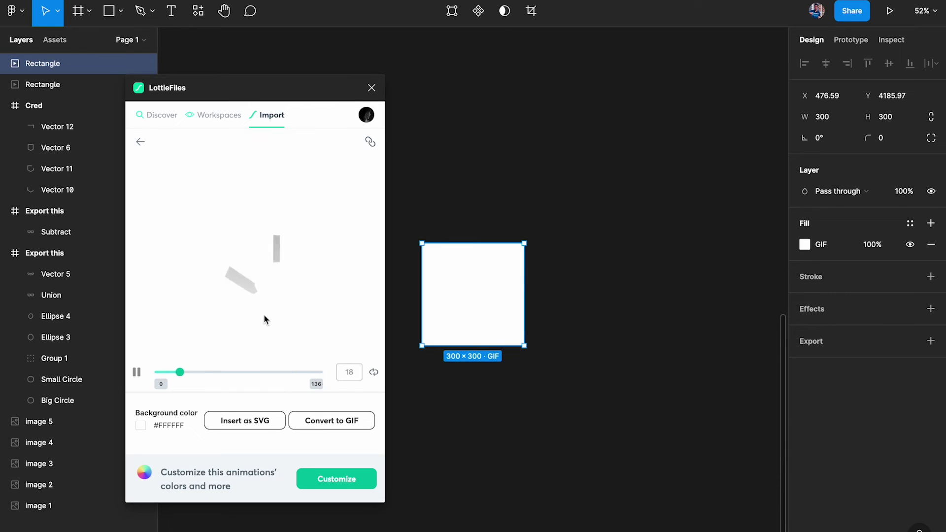
{"action": "left_click", "coordinate": [147, 426]}
{"action": "left_click_drag", "start_coordinate": [152, 247], "coordinate": [73, 483]}
{"action": "left_click", "coordinate": [343, 275]}
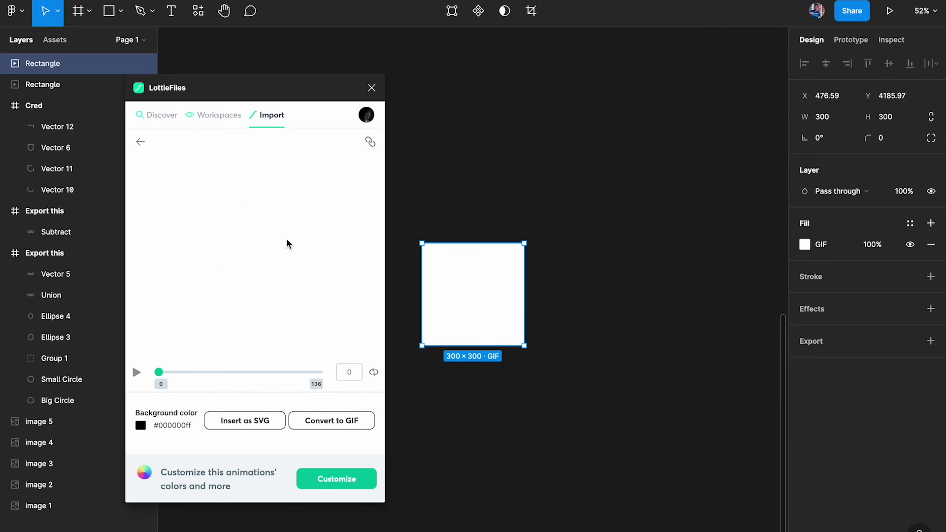
Open Cred 3D_Effects V2 from the Mega Course workspace and give it a black background.
{"action": "left_click", "coordinate": [213, 116]}
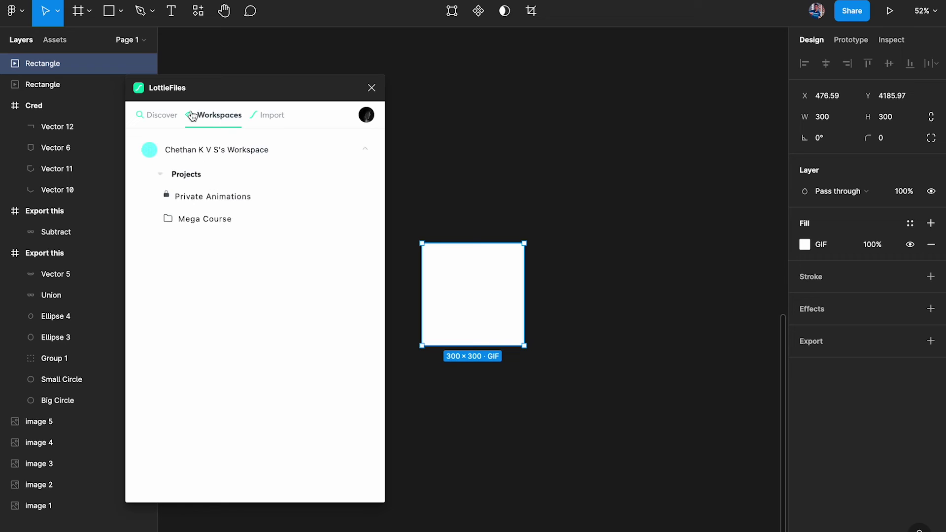
{"action": "left_click", "coordinate": [215, 211]}
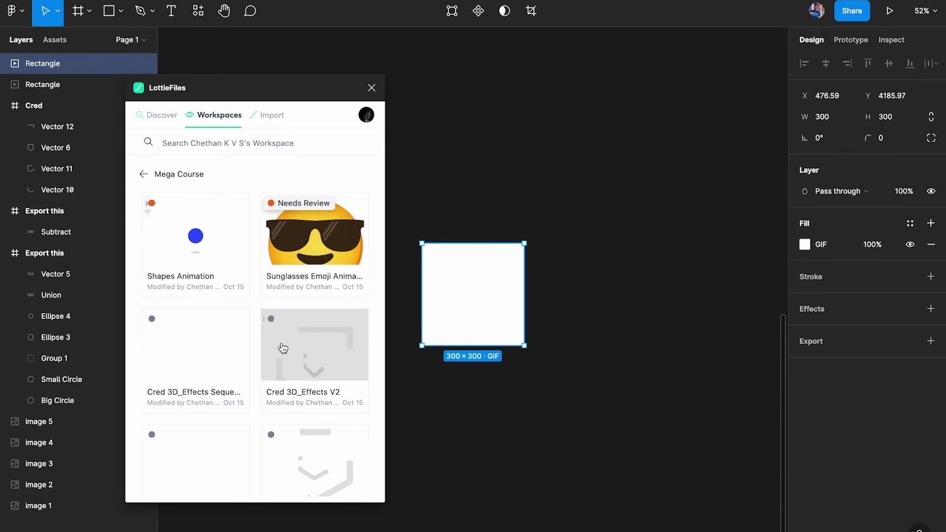
{"action": "scroll", "coordinate": [282, 348], "scroll_direction": "down", "scroll_amount": 1}
{"action": "left_click", "coordinate": [317, 296]}
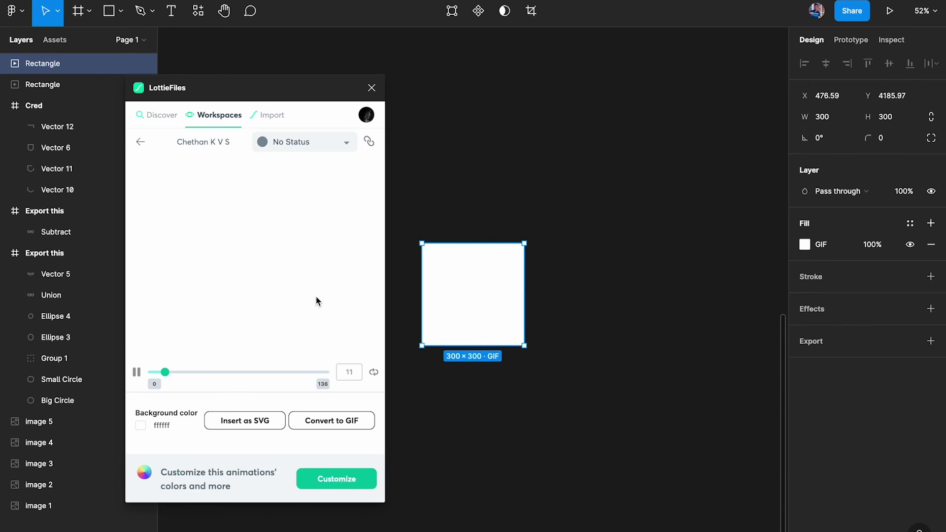
{"action": "left_click", "coordinate": [148, 426]}
{"action": "left_click_drag", "start_coordinate": [221, 361], "coordinate": [59, 511]}
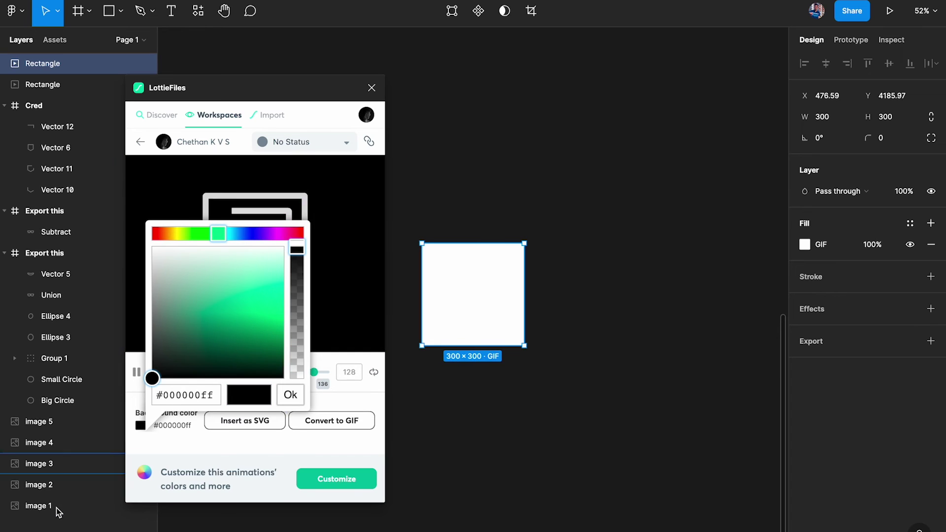
{"action": "left_click", "coordinate": [290, 396]}
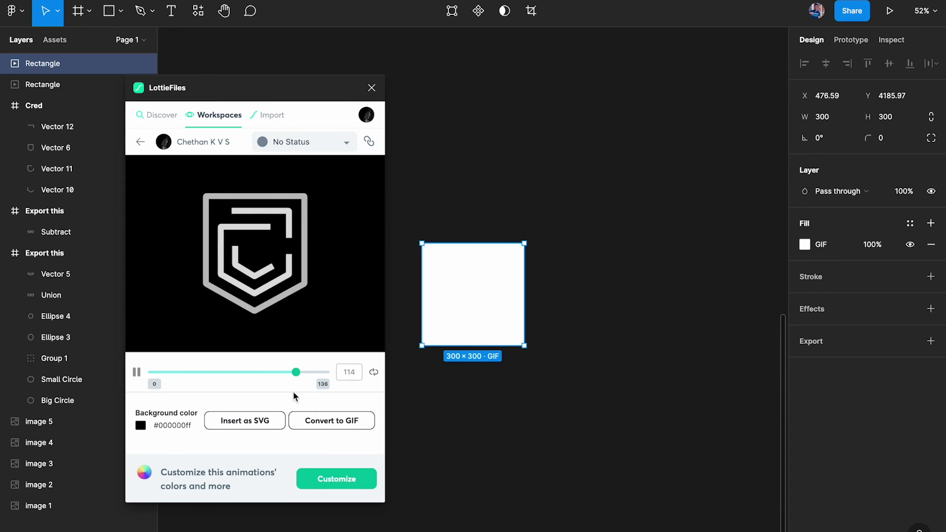
Delete both white GIF rectangles and convert the black-background animation to a GIF.
{"action": "key", "text": "Delete"}
{"action": "left_click", "coordinate": [486, 298]}
{"action": "key", "text": "Delete"}
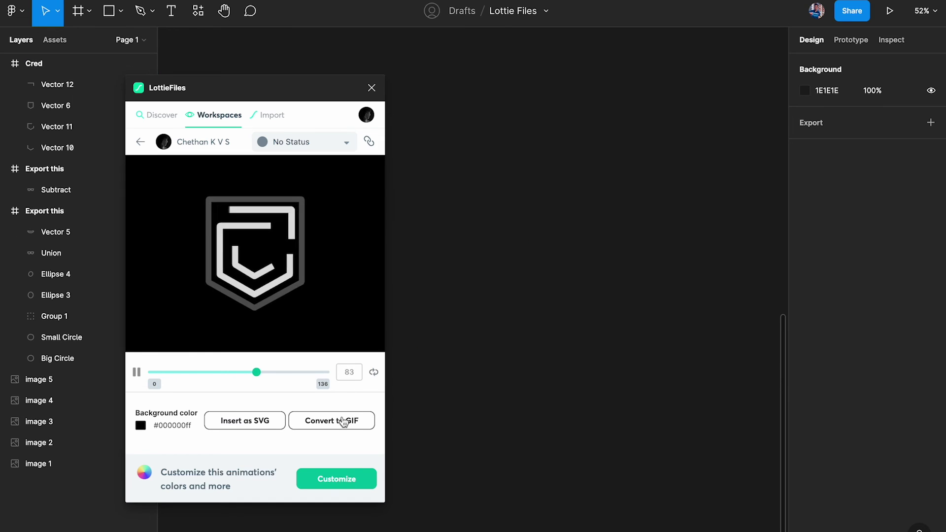
{"action": "left_click", "coordinate": [338, 424]}
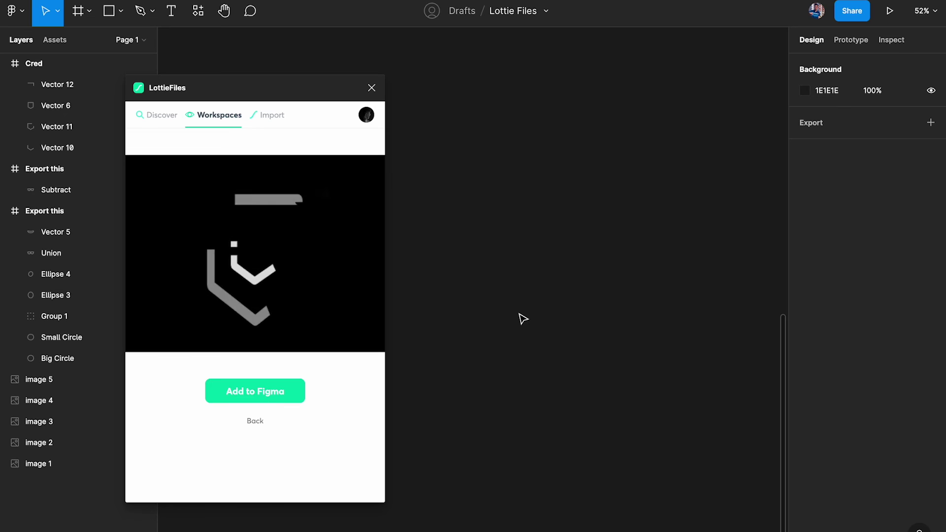
Close the plugin and draw a 375 × 812 frame filled with black.
{"action": "left_click", "coordinate": [372, 89]}
{"action": "scroll", "coordinate": [587, 217], "scroll_direction": "right", "scroll_amount": 3}
{"action": "key", "text": "f"}
{"action": "left_click_drag", "start_coordinate": [493, 187], "coordinate": [640, 372]}
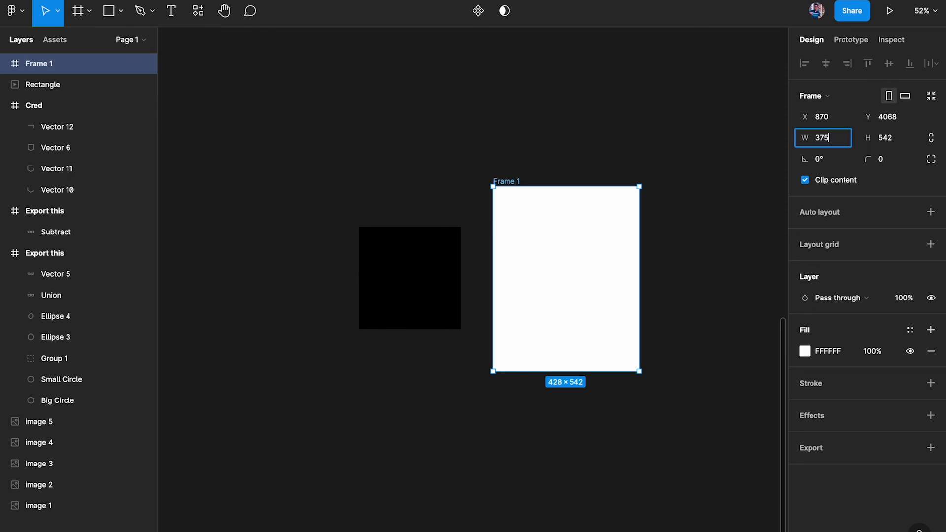
{"action": "type", "text": "375"}
{"action": "key", "text": "Tab"}
{"action": "type", "text": "812"}
{"action": "key", "text": "Return"}
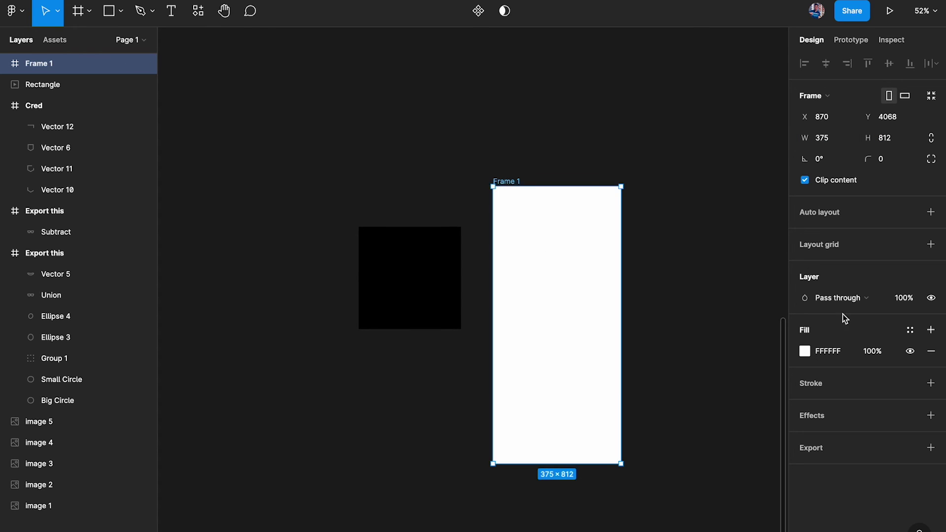
{"action": "left_click", "coordinate": [804, 350]}
Move the black GIF square into Frame 1 and centre it there.
{"action": "left_click", "coordinate": [416, 272]}
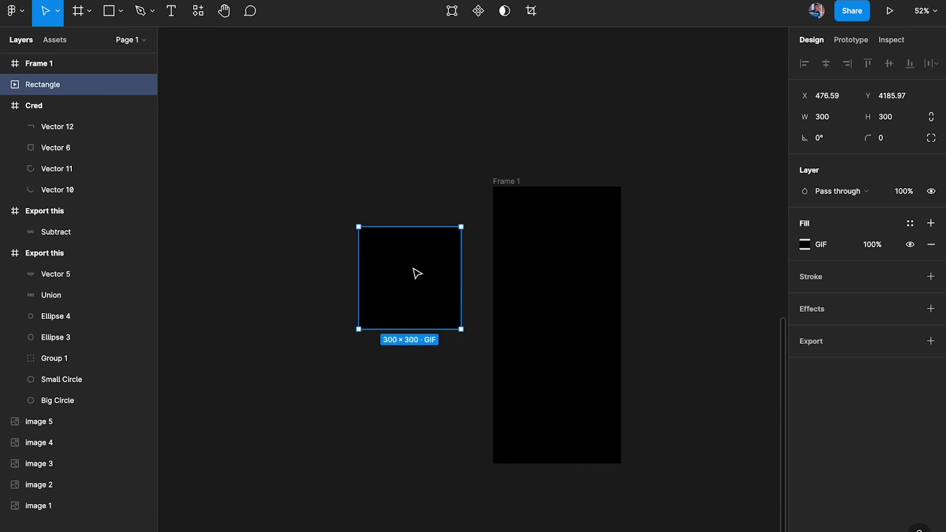
{"action": "left_click_drag", "start_coordinate": [415, 273], "coordinate": [562, 312]}
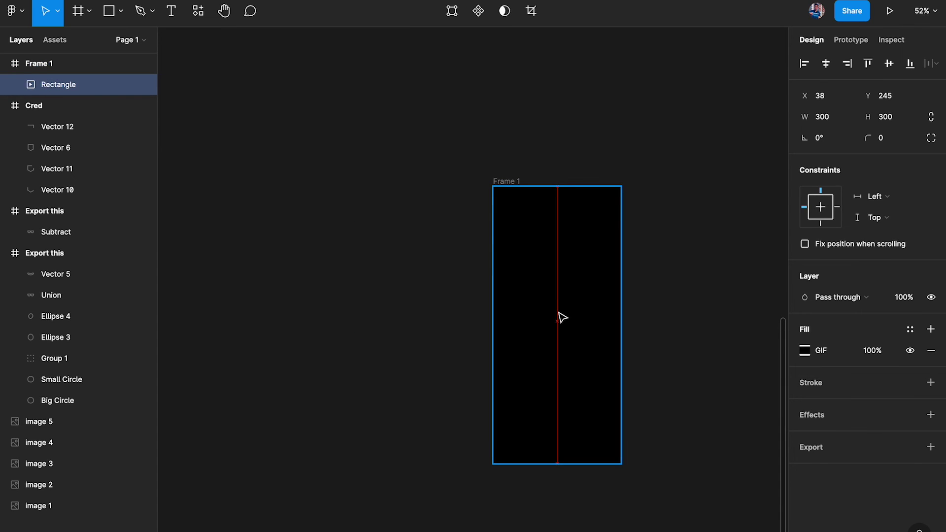
{"action": "left_click_drag", "start_coordinate": [564, 323], "coordinate": [564, 324]}
Deselect the GIF square, leaving it centred inside the black Frame 1.
{"action": "left_click", "coordinate": [661, 224]}
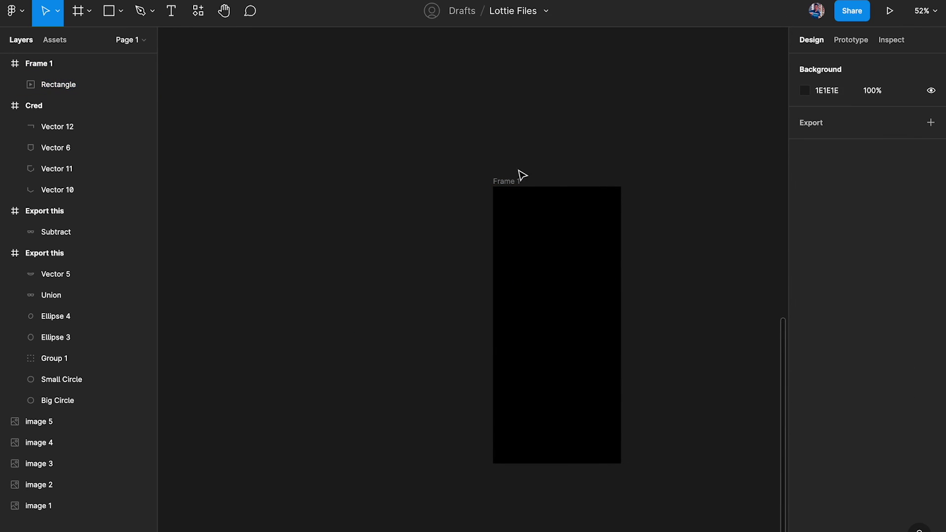